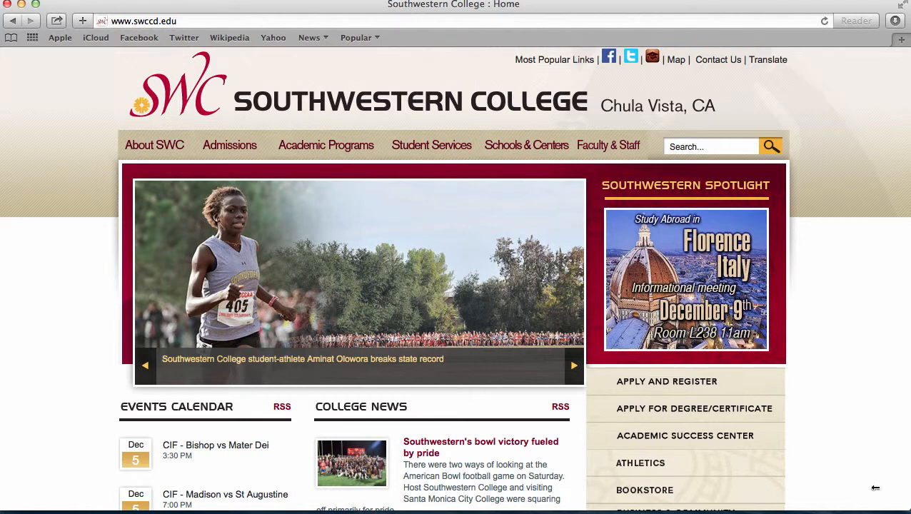
# Open the eLumen link from the faculty and staff section of the Southwestern College website
pyautogui.moveTo(565, 64)
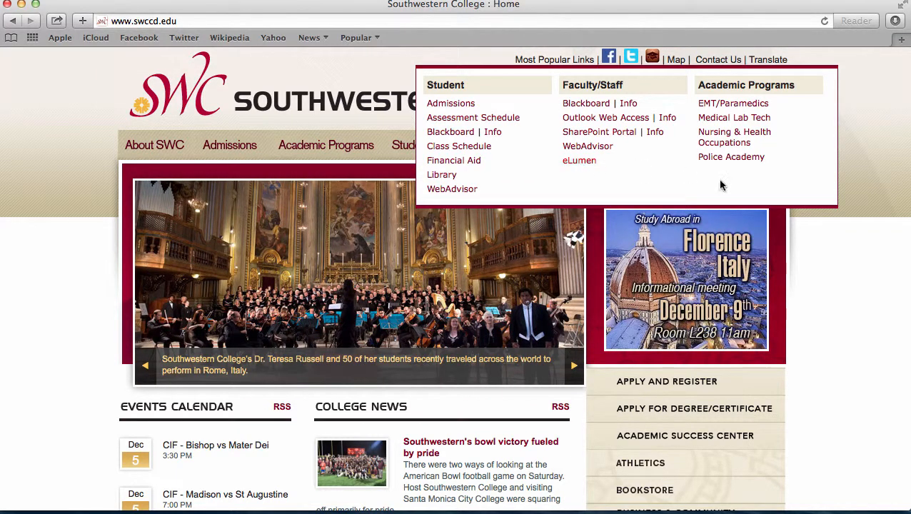
pyautogui.moveTo(618, 154)
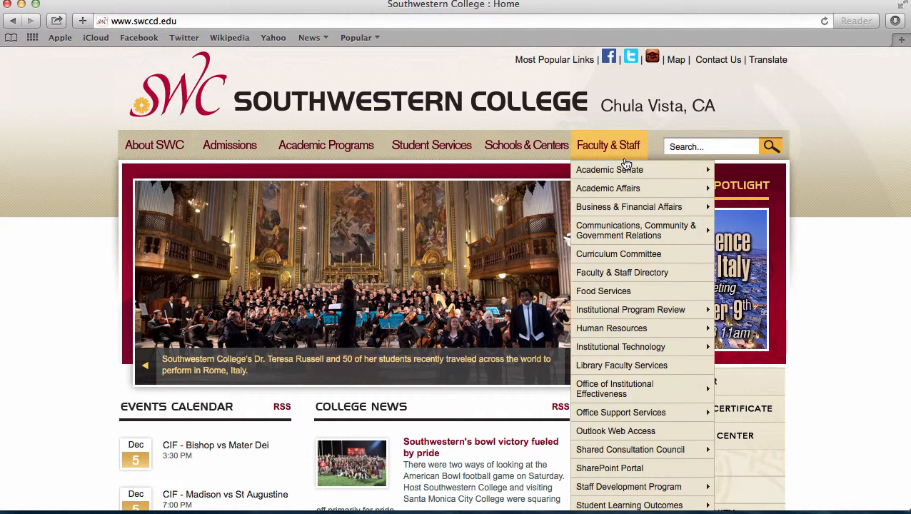
pyautogui.scroll(-1, 617, 153)
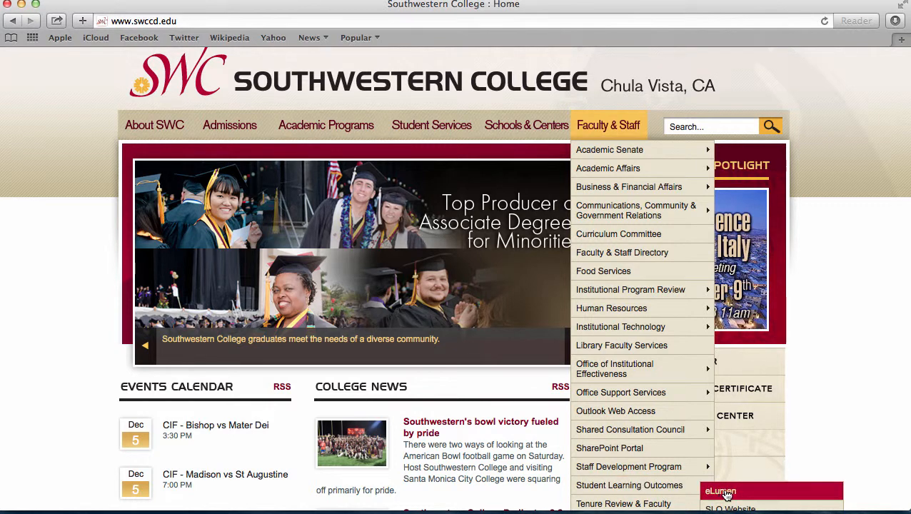
pyautogui.click(721, 492)
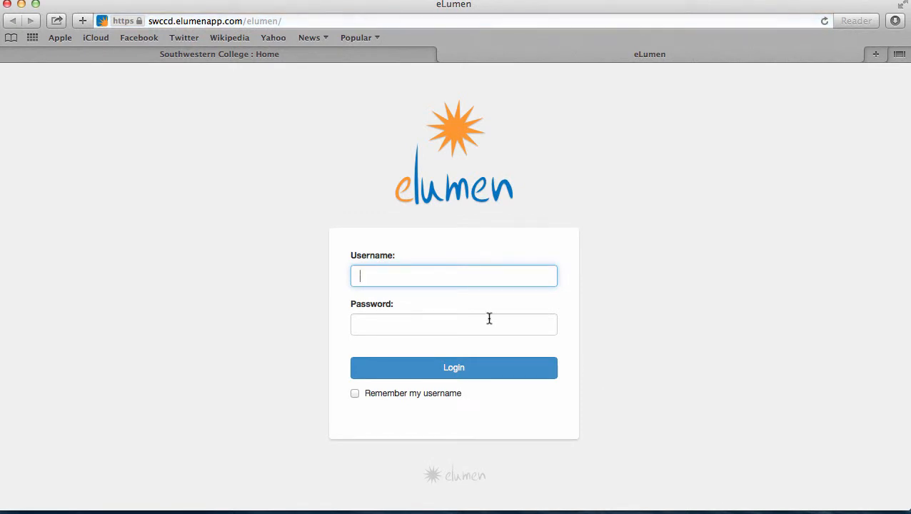
# Log in to eLumen with the username and the account password
pyautogui.write('rbeach')
pyautogui.press('Tab')
pyautogui.write('••••••••••')
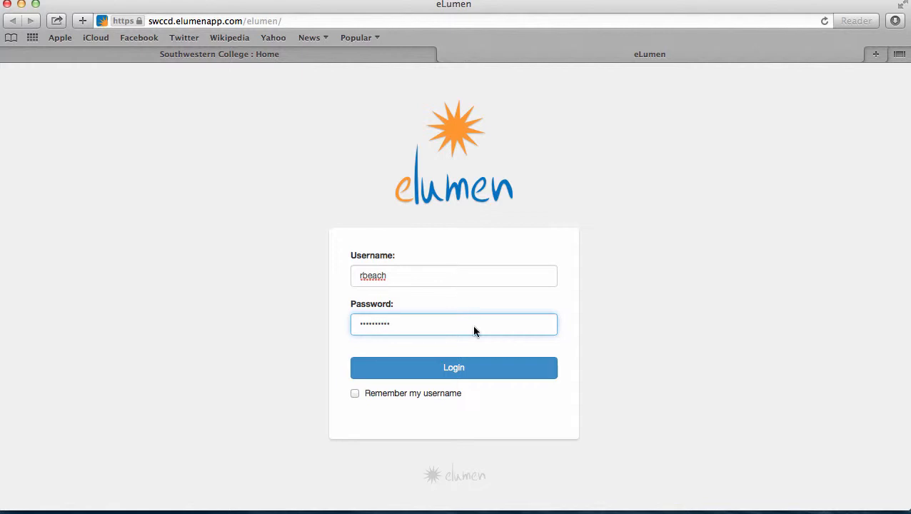
pyautogui.click(475, 371)
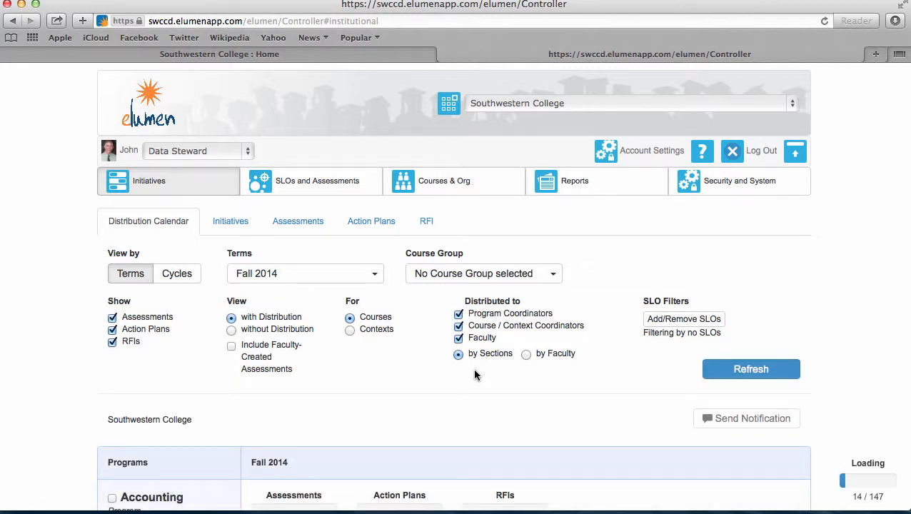
# Switch the role to Faculty and the discipline to Sample Discipline
pyautogui.click(242, 151)
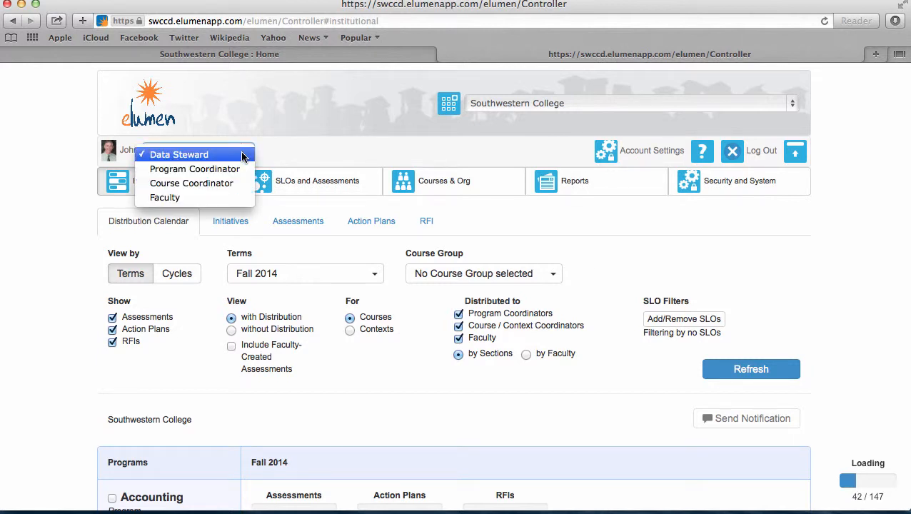
pyautogui.click(224, 197)
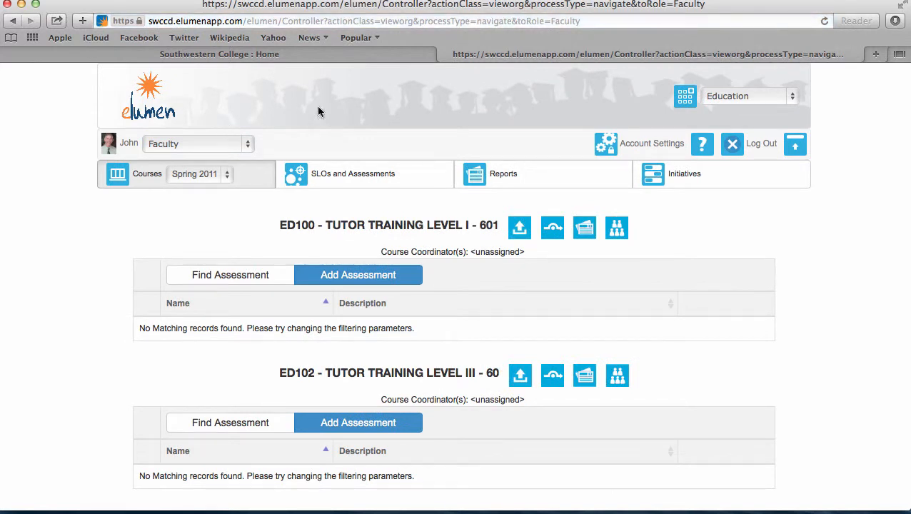
pyautogui.click(797, 104)
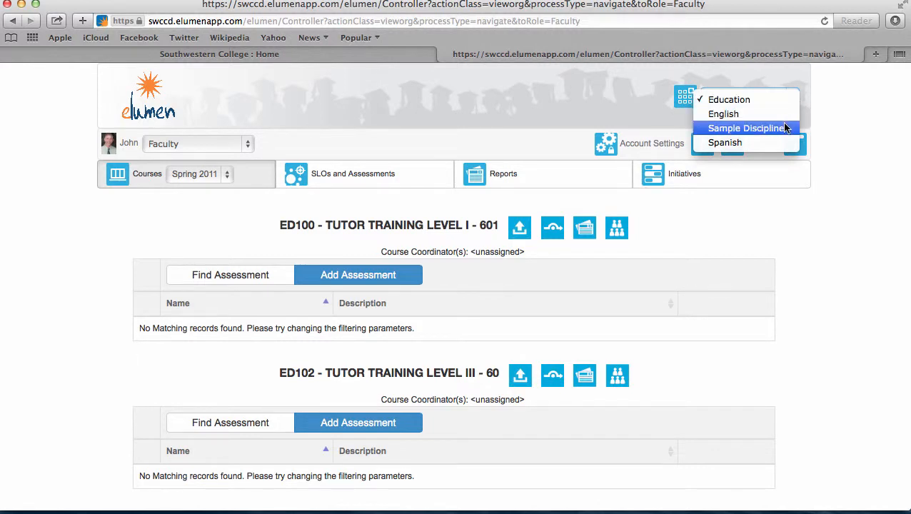
pyautogui.click(776, 126)
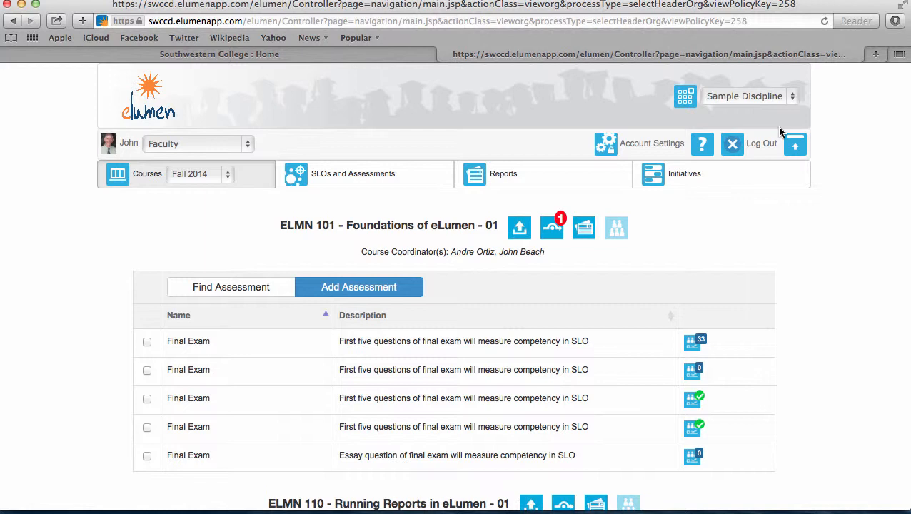
# Examine the Fall 2014 assessments listed for ELMN 101 - Foundations of eLumen
pyautogui.click(227, 180)
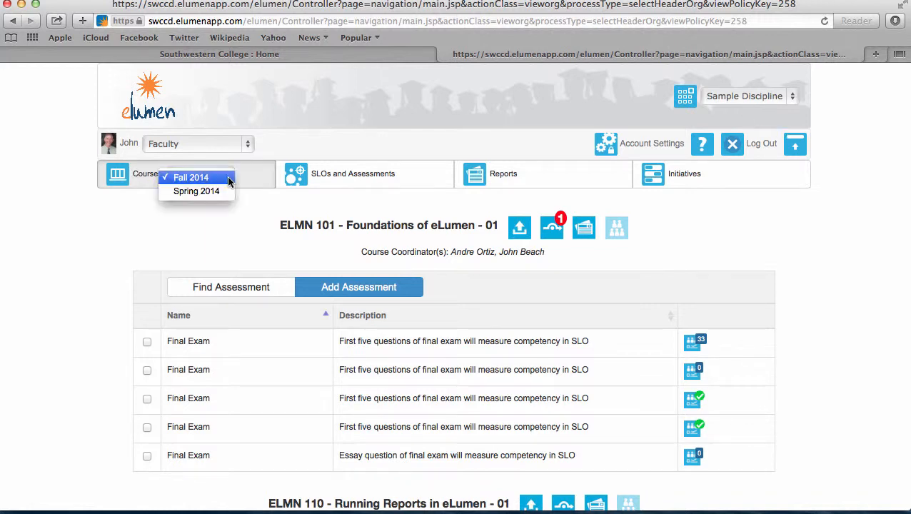
pyautogui.click(208, 177)
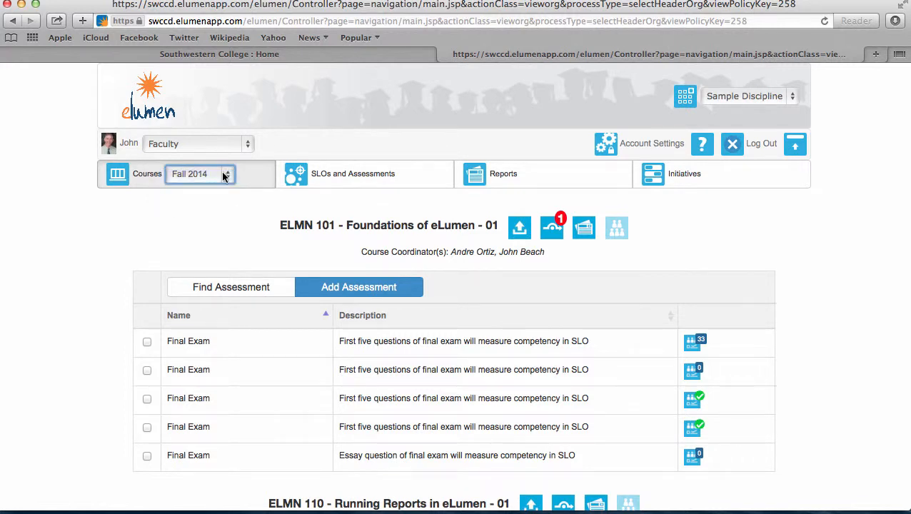
pyautogui.scroll(-5, 545, 301)
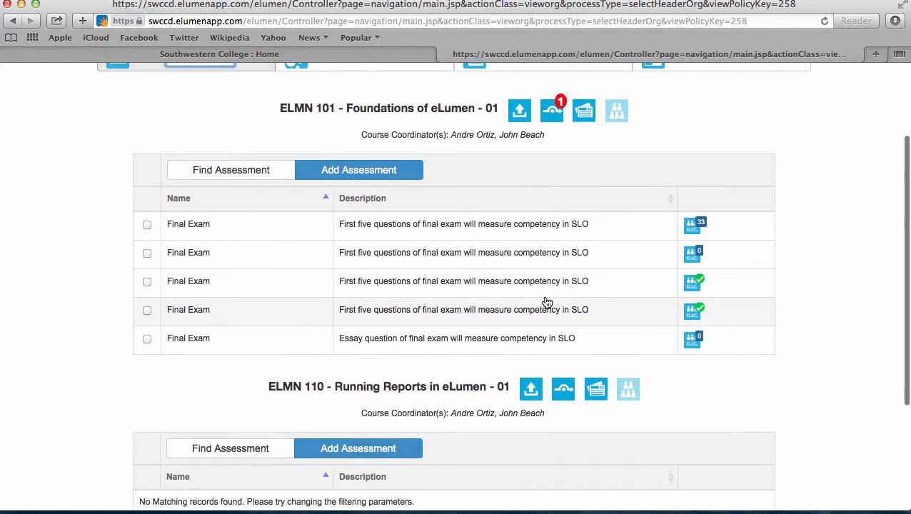
pyautogui.scroll(4, 546, 301)
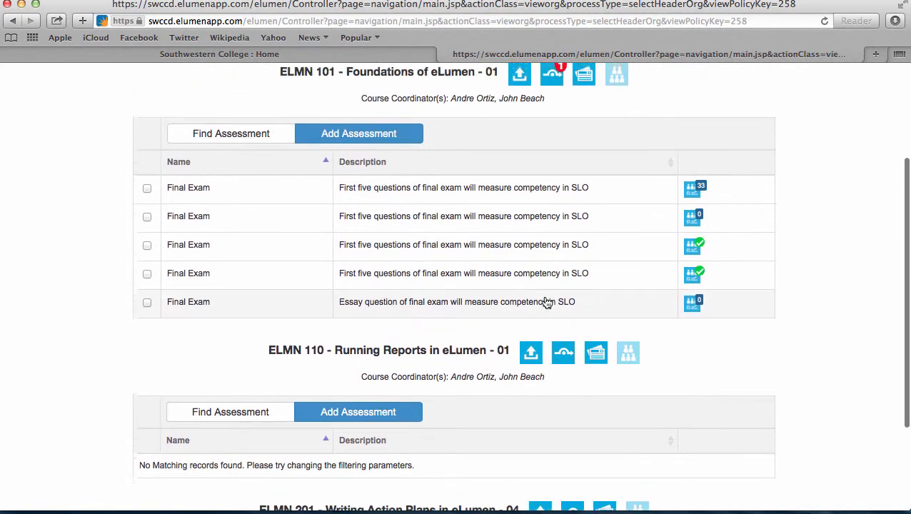
pyautogui.scroll(1, 546, 301)
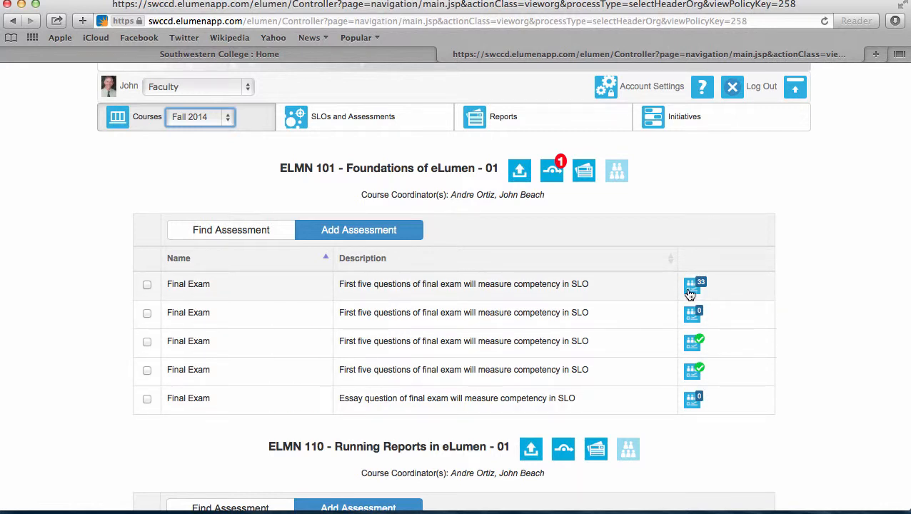
pyautogui.press('super+plus')
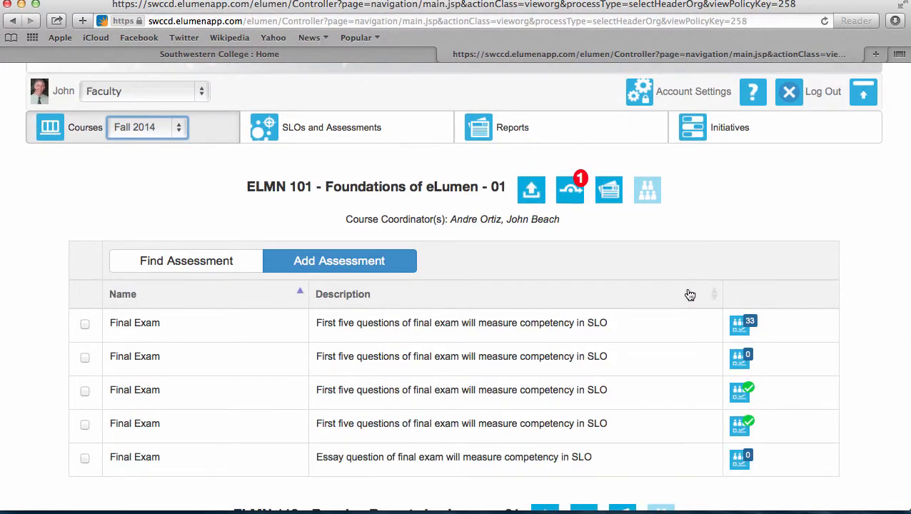
pyautogui.press('super+plus')
pyautogui.press('super+plus')
pyautogui.scroll(-3, 687, 293)
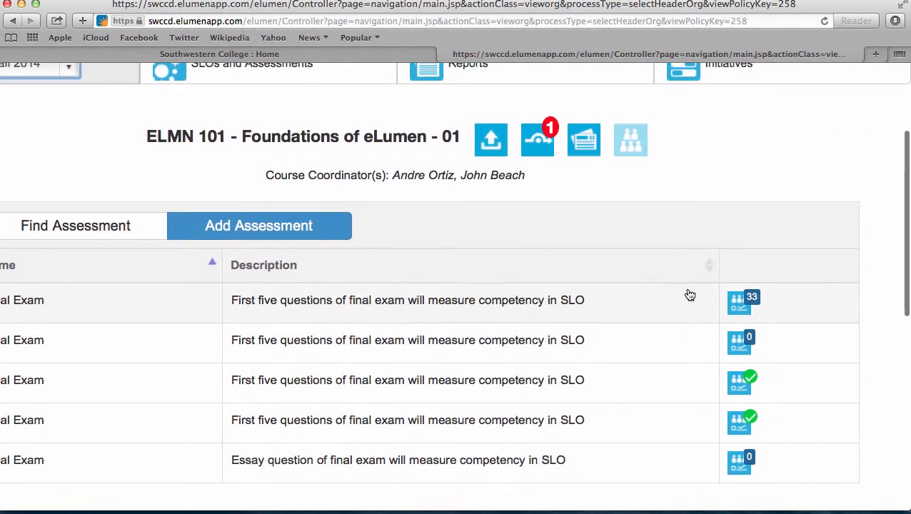
pyautogui.scroll(-1, 740, 334)
pyautogui.scroll(-1, 741, 334)
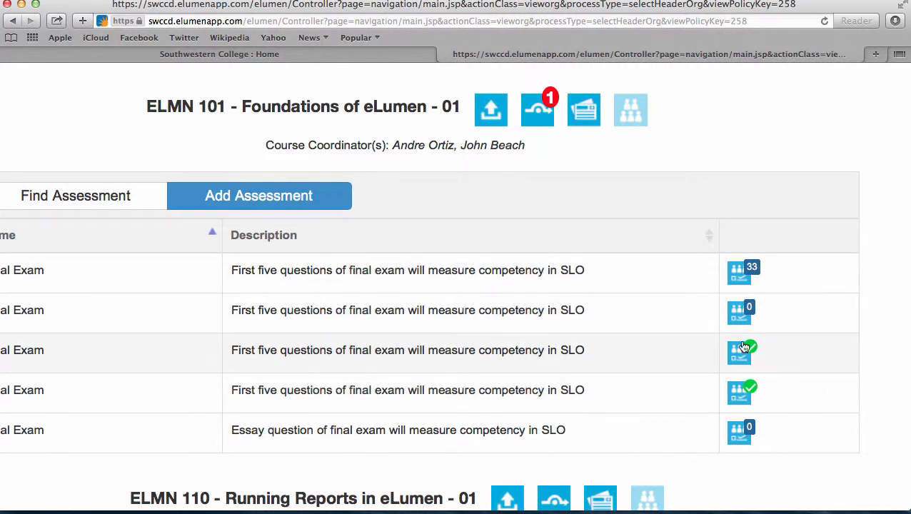
pyautogui.scroll(-1, 741, 379)
pyautogui.scroll(-1, 745, 375)
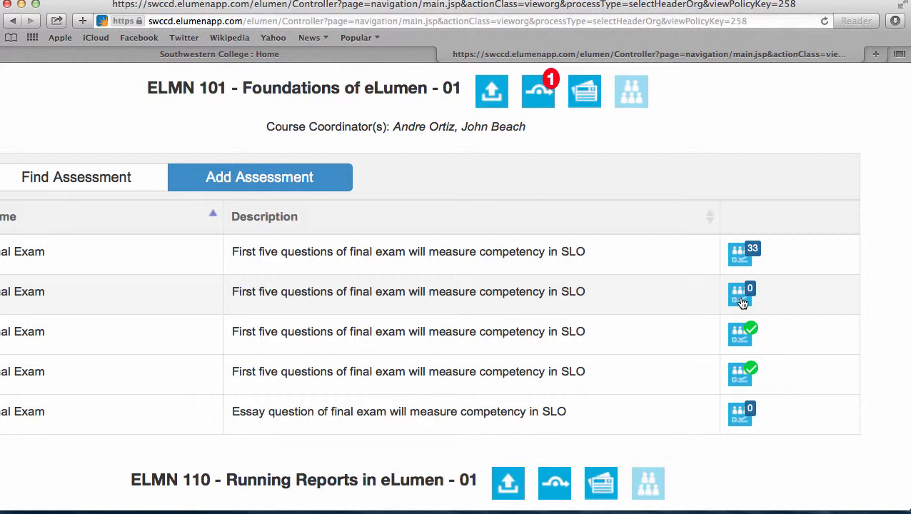
pyautogui.scroll(-4, 742, 303)
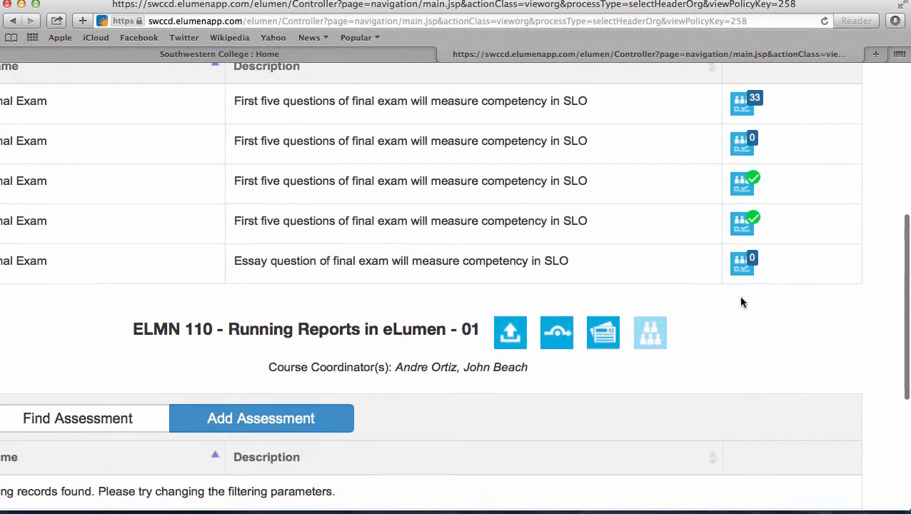
pyautogui.scroll(2, 742, 303)
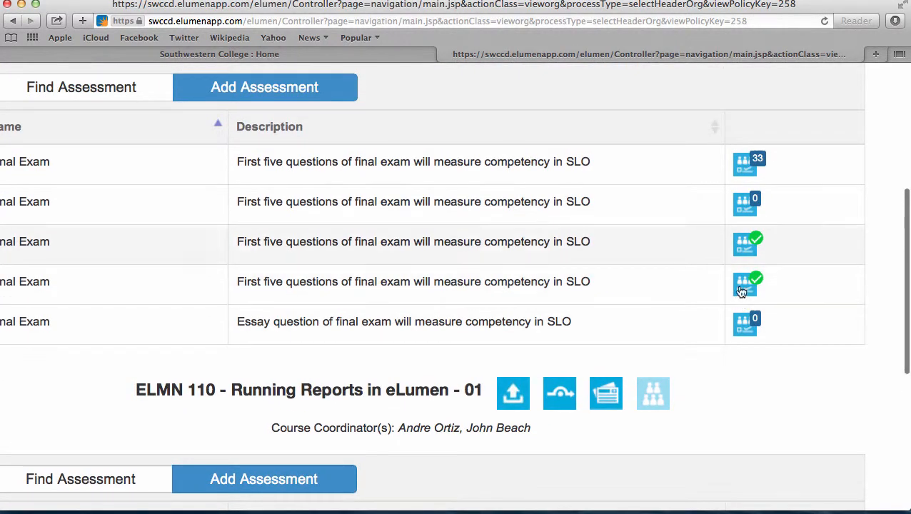
# Enter collective scores for the second Final Exam: Mastery 5, High Proficiency 10, Proficiency 6, Low Proficiency 6, No Proficiency 1, and save
pyautogui.click(741, 205)
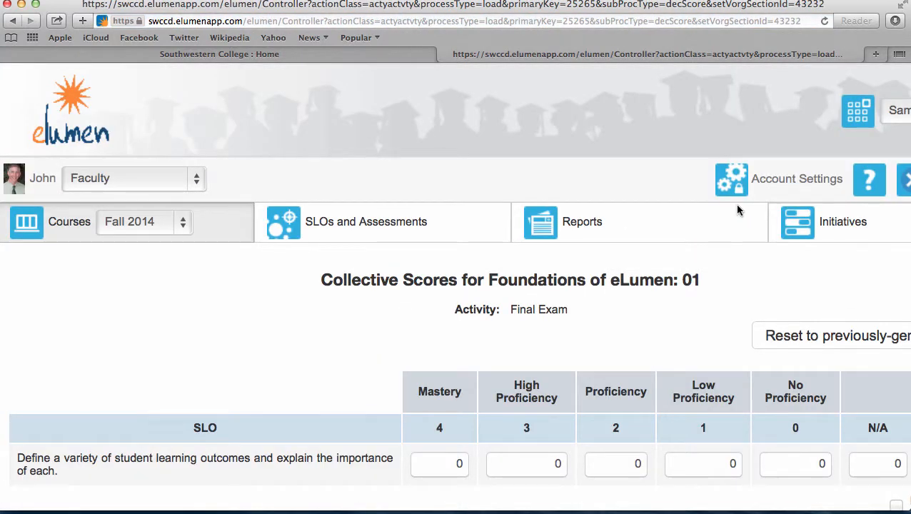
pyautogui.scroll(-1, 738, 211)
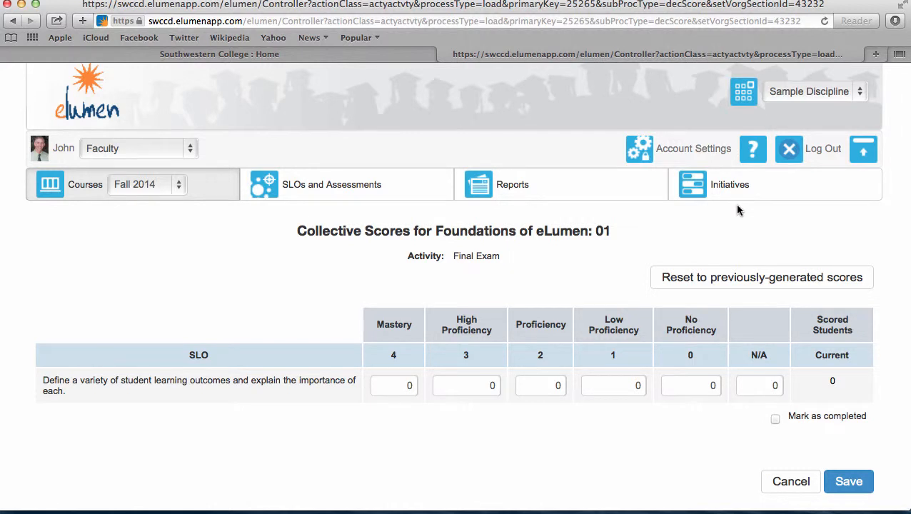
pyautogui.click(404, 385)
pyautogui.write('5')
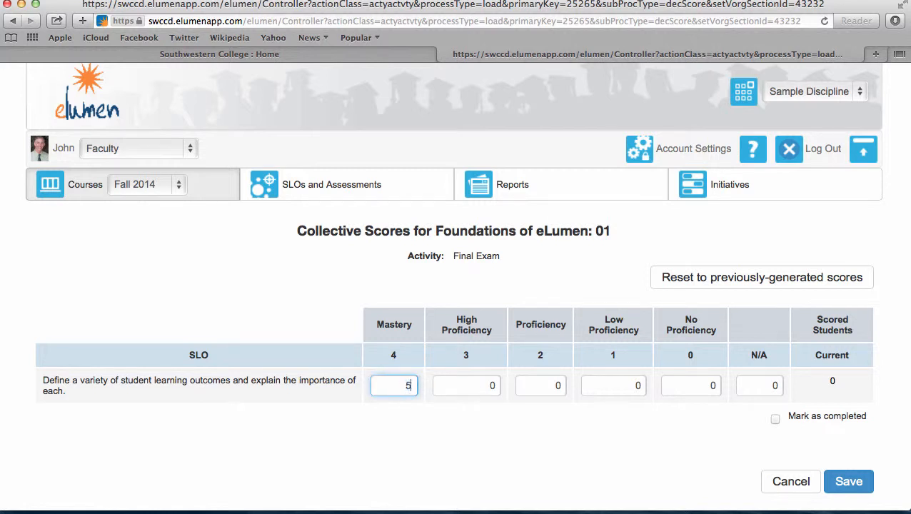
pyautogui.press('Tab')
pyautogui.write('10')
pyautogui.press('Tab')
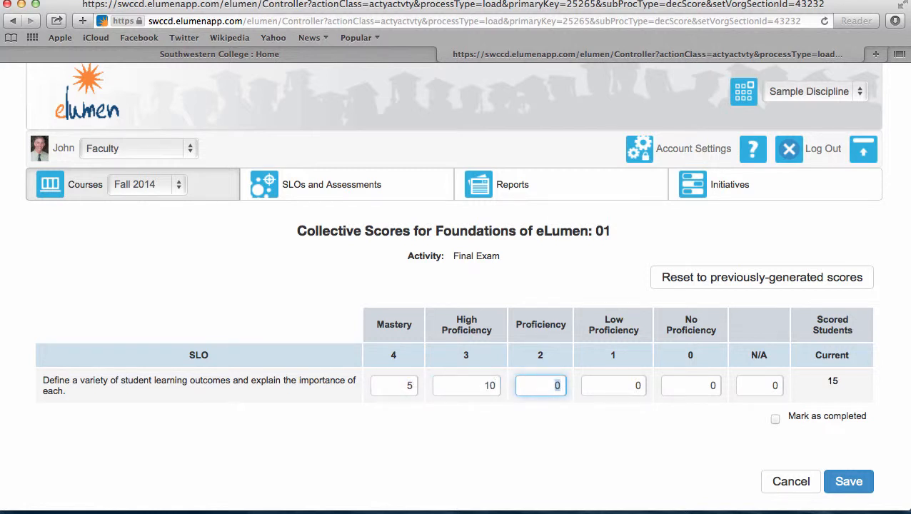
pyautogui.write('6')
pyautogui.press('Tab')
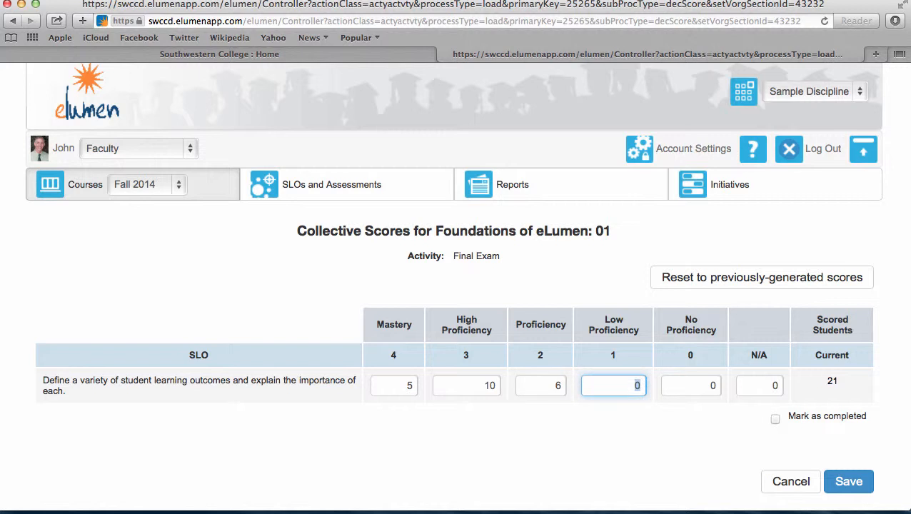
pyautogui.write('6')
pyautogui.press('Tab')
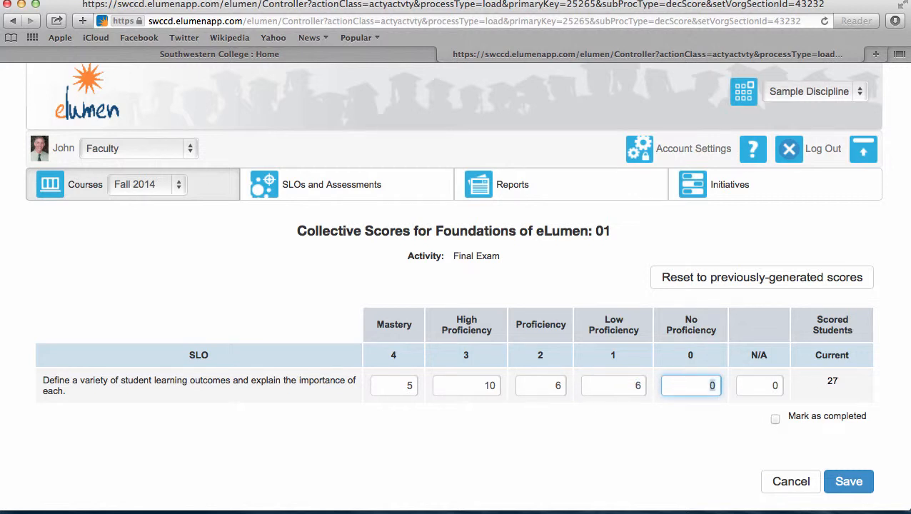
pyautogui.write('1')
pyautogui.press('Tab')
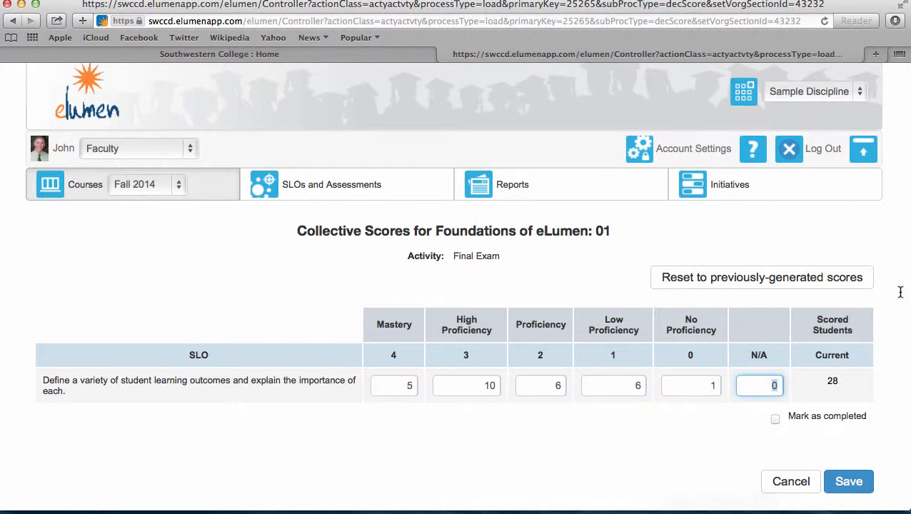
pyautogui.click(847, 482)
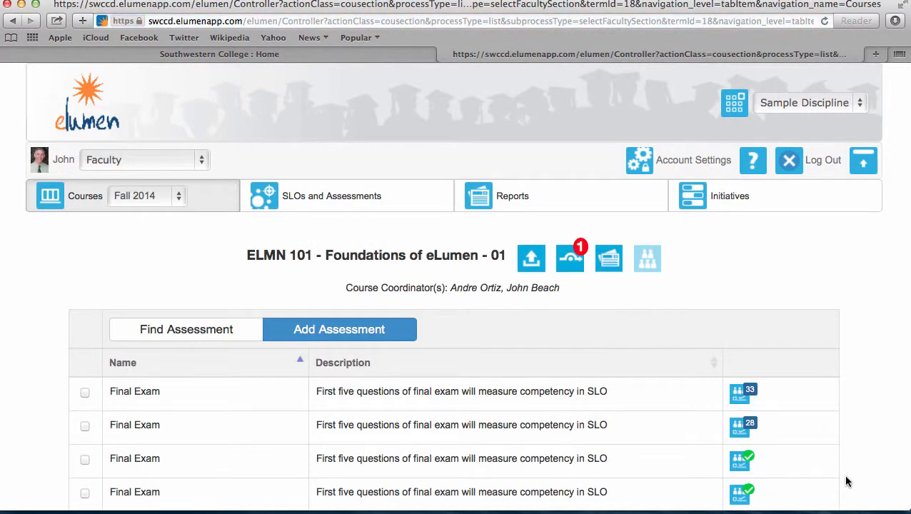
pyautogui.scroll(-2, 847, 482)
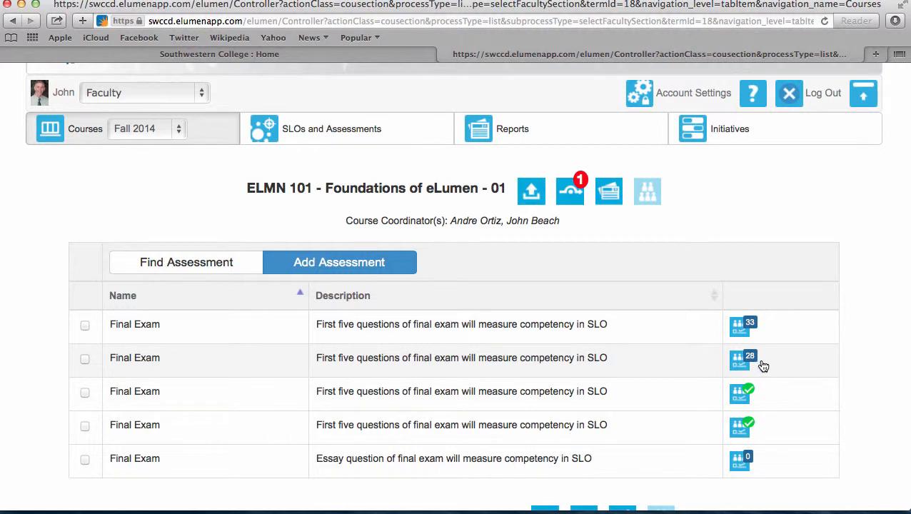
pyautogui.scroll(-1, 763, 365)
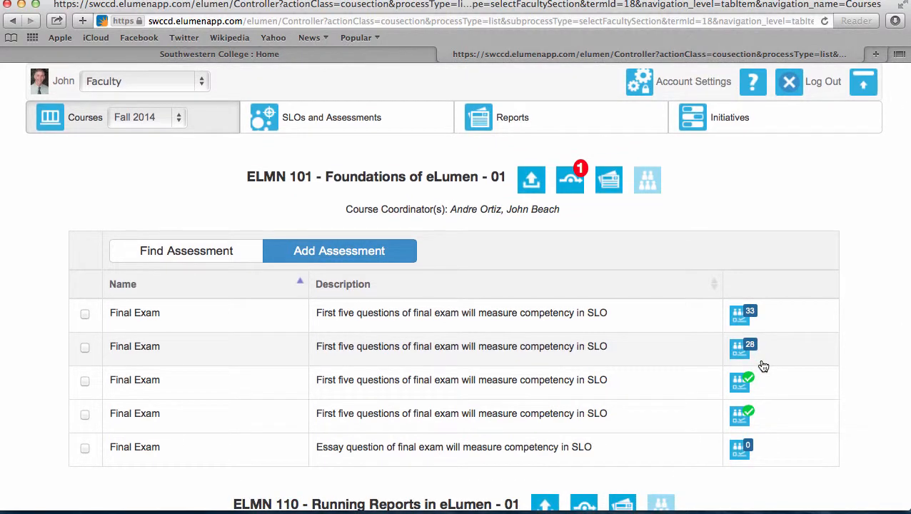